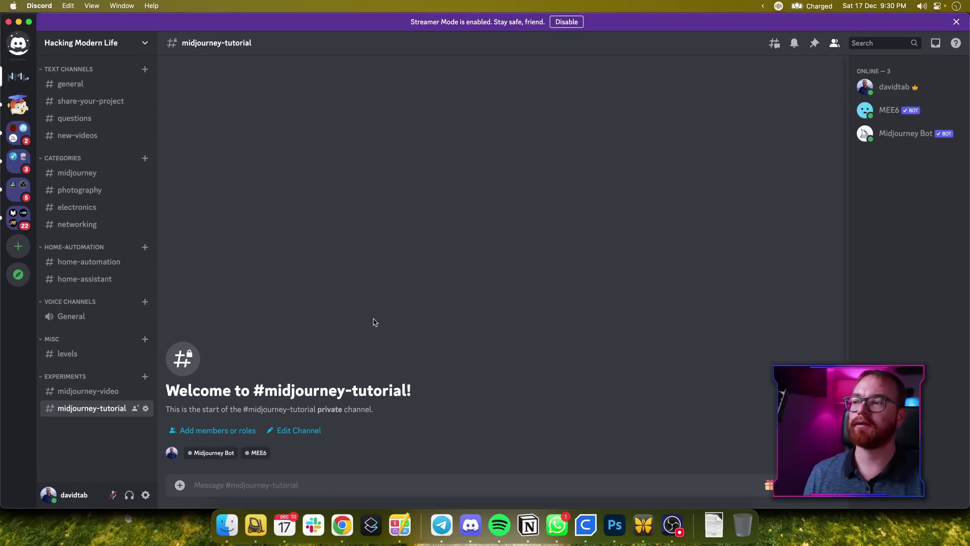
Send the /imagine prompt 'a boat sailing into the sunset' in midjourney-tutorial
click(124, 173)
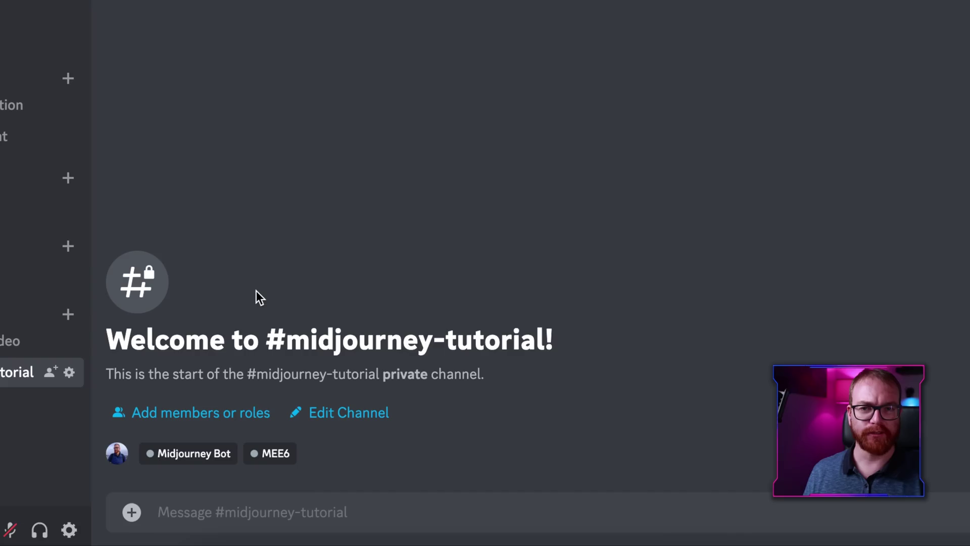
text(/imag)
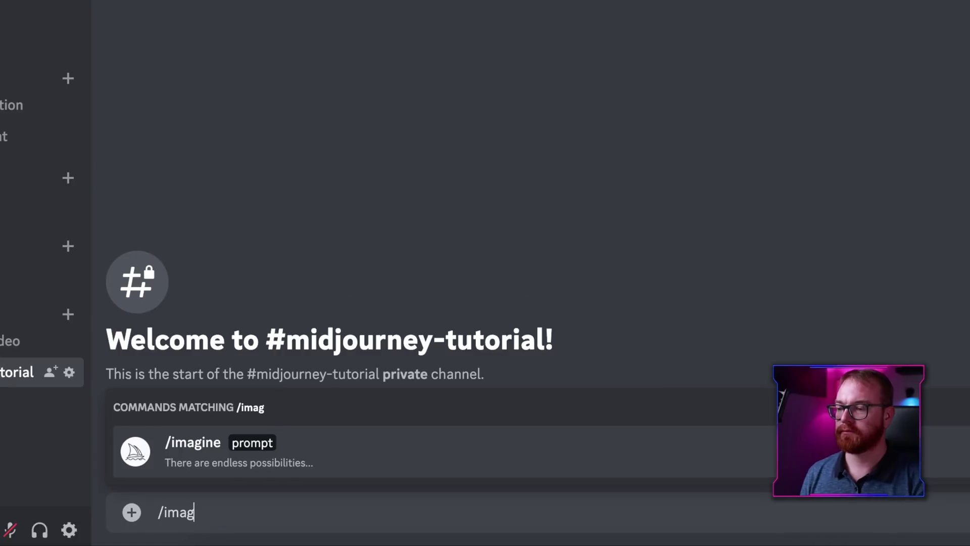
key(Tab)
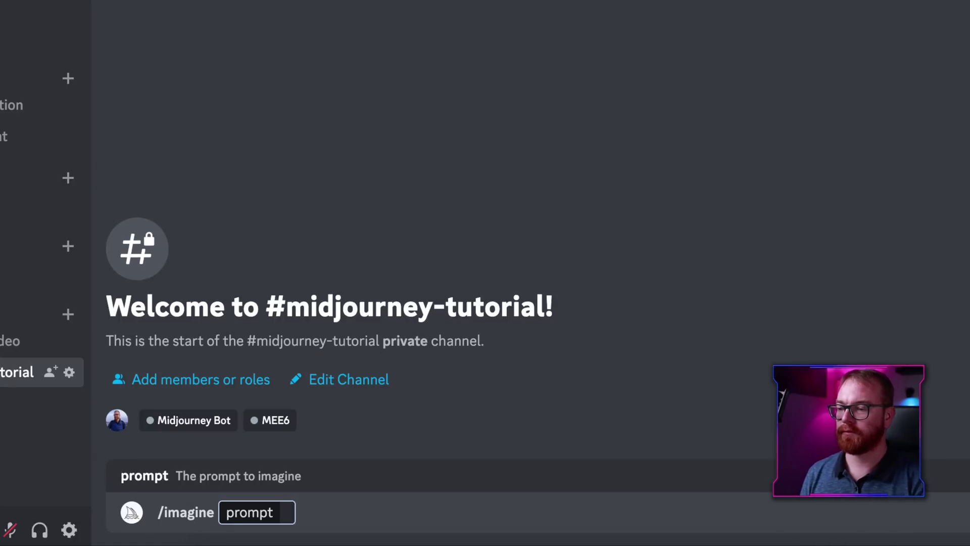
text(a boat s)
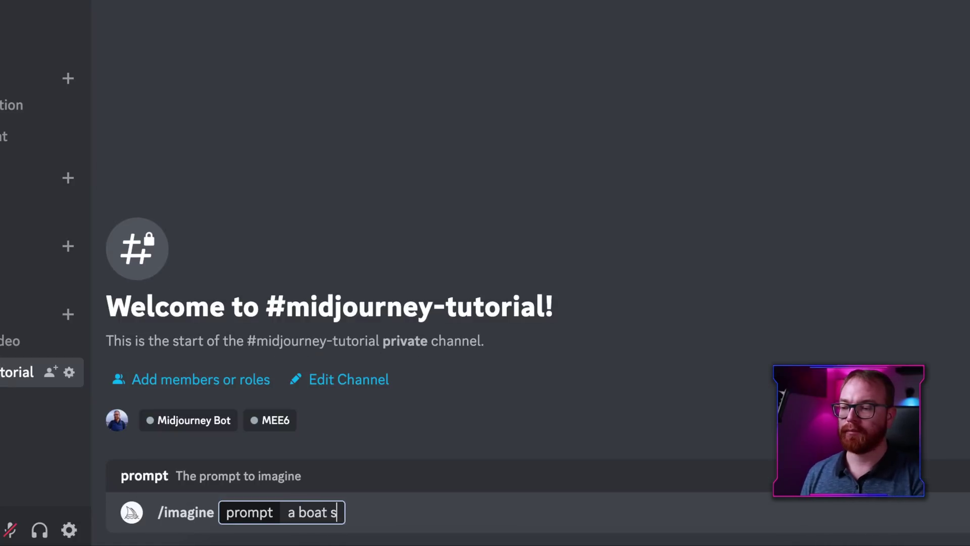
text(ailing into the sunset)
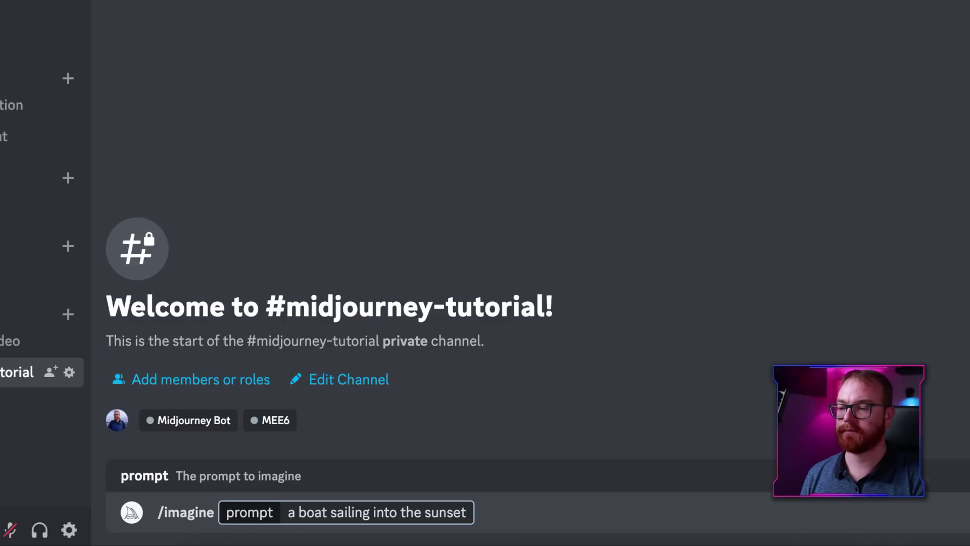
key(Return)
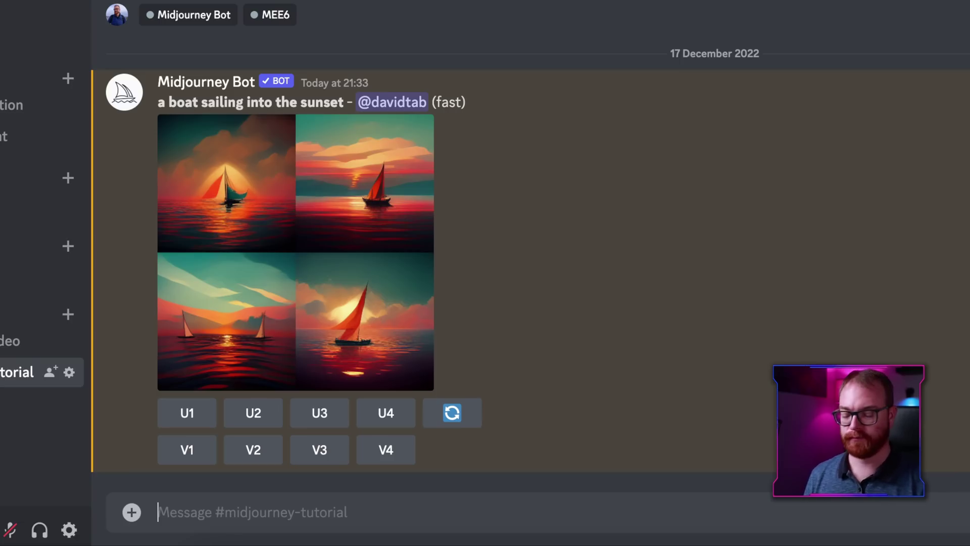
Submit the /imagine prompt 'a boat sailing into the sunset --v 4'
text(/ima)
key(Tab)
text(a b)
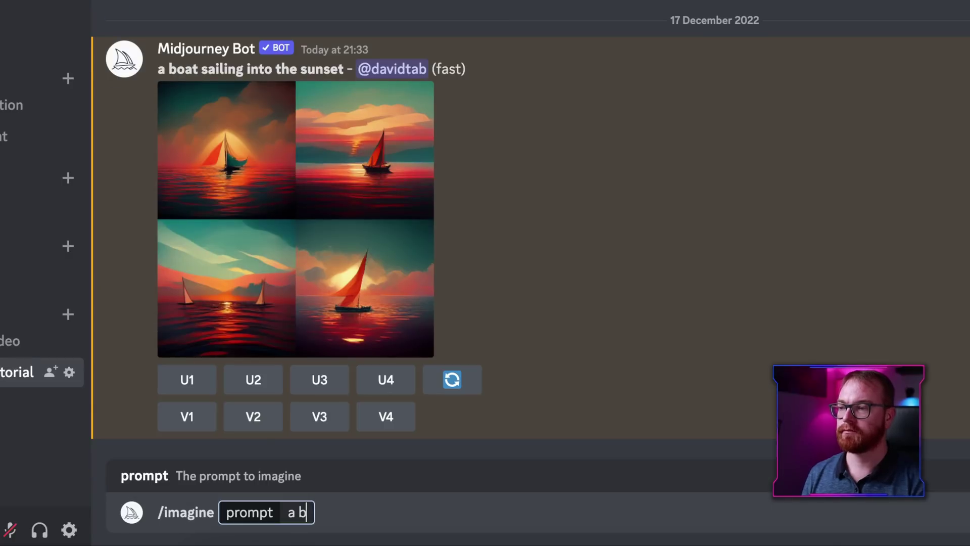
text(oat sailing into the sunet --v 4)
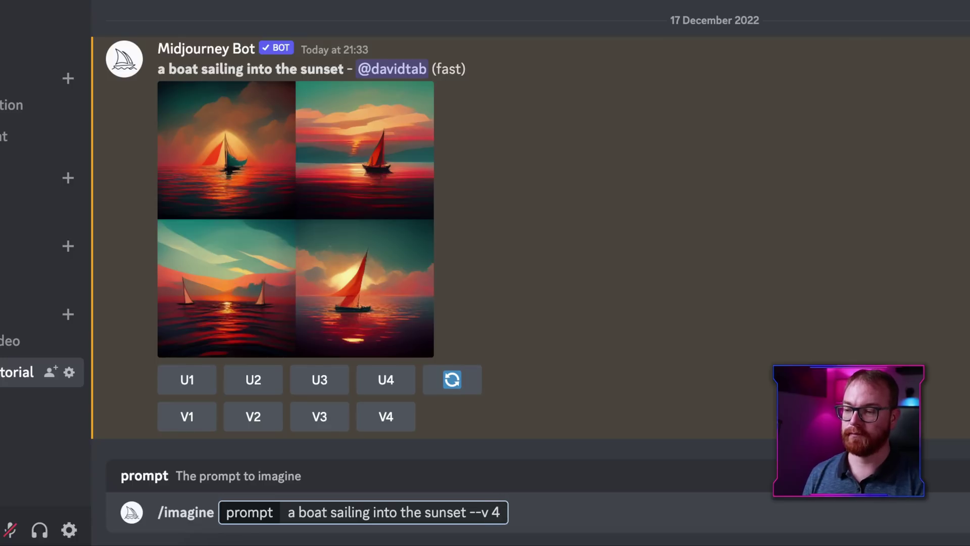
key(Return)
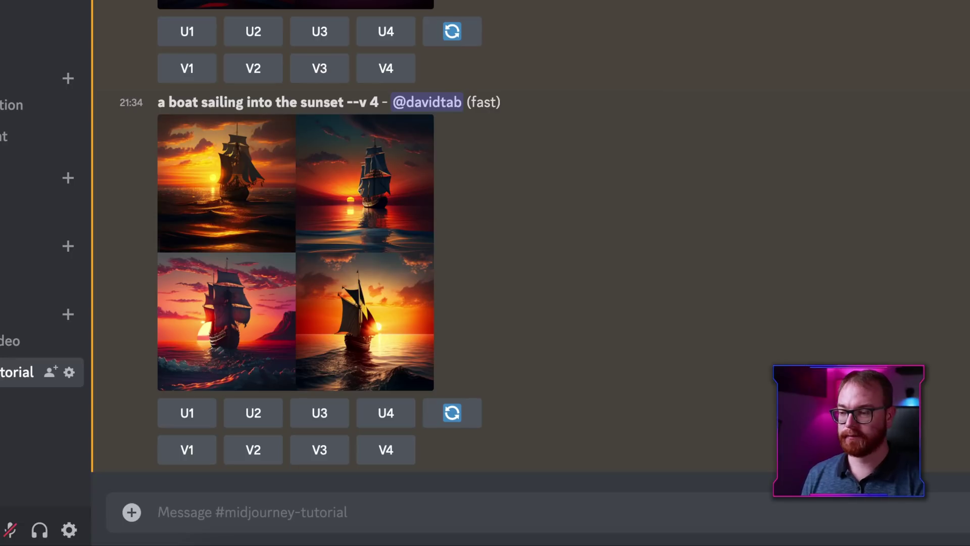
text(/settings)
key(Tab)
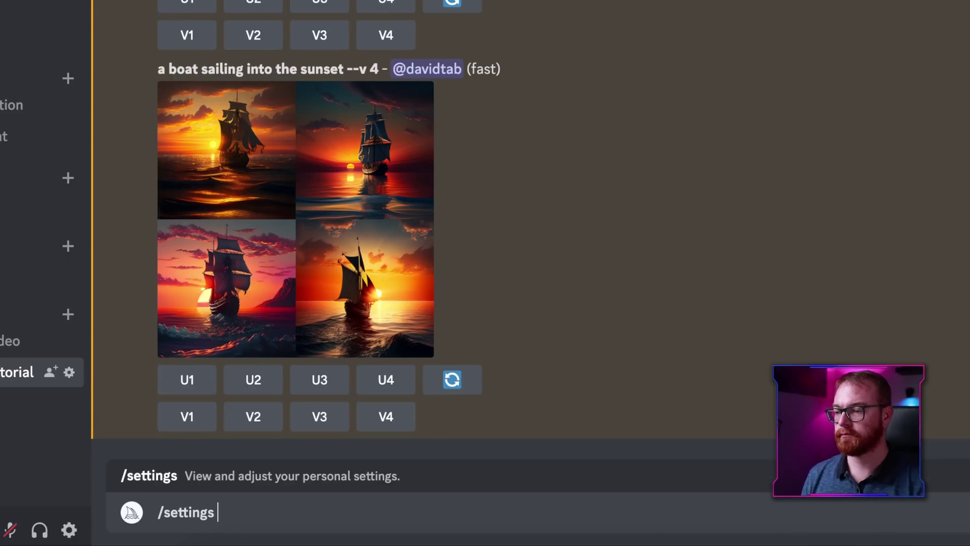
Select MJ version 4 in the /settings panel and dismiss the settings message
key(Return)
click(606, 284)
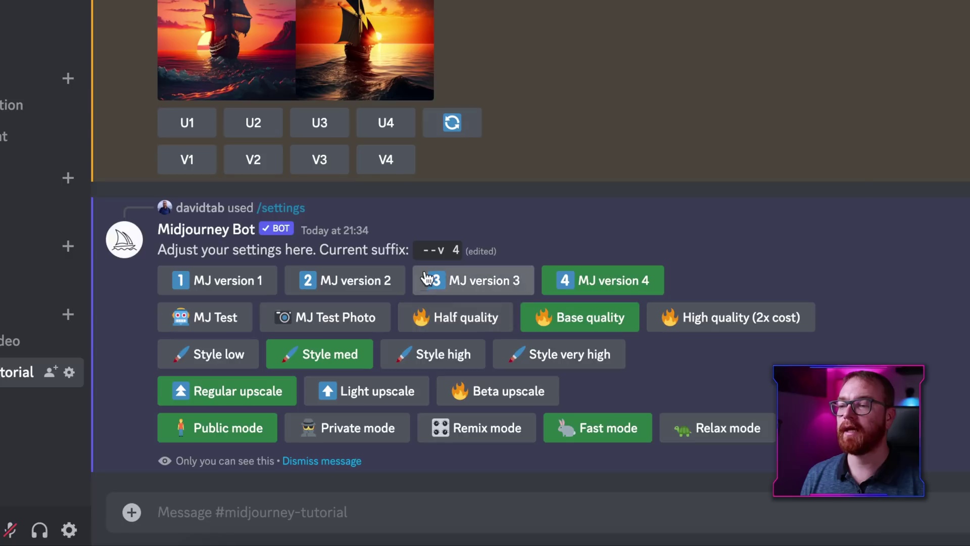
click(332, 461)
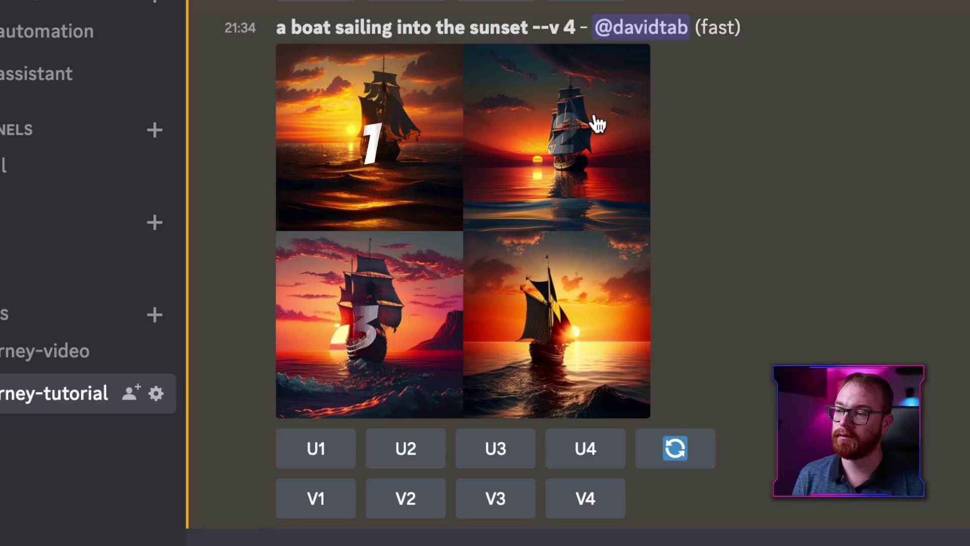
Upscale image 1 (U1) and make variations of image 4 (V4) from the version 4 grid
click(320, 454)
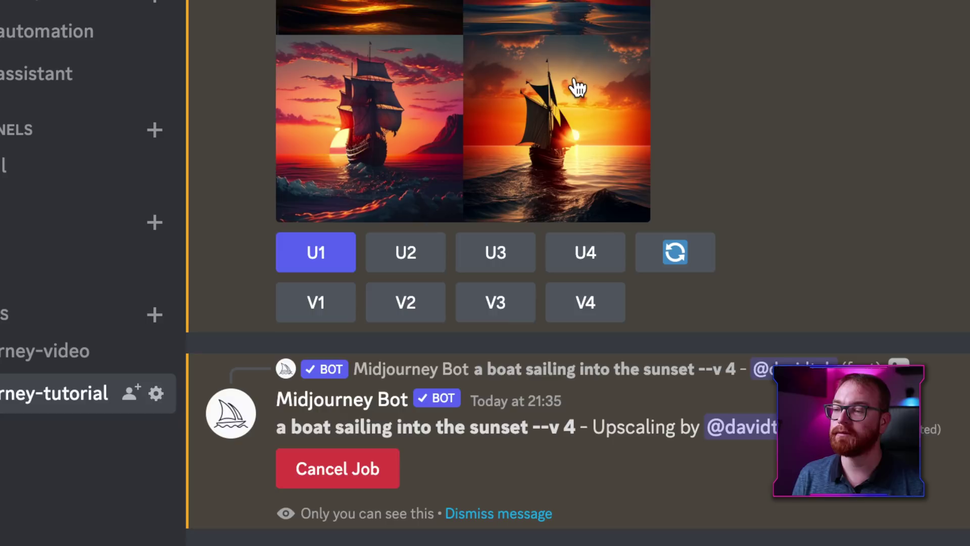
click(596, 313)
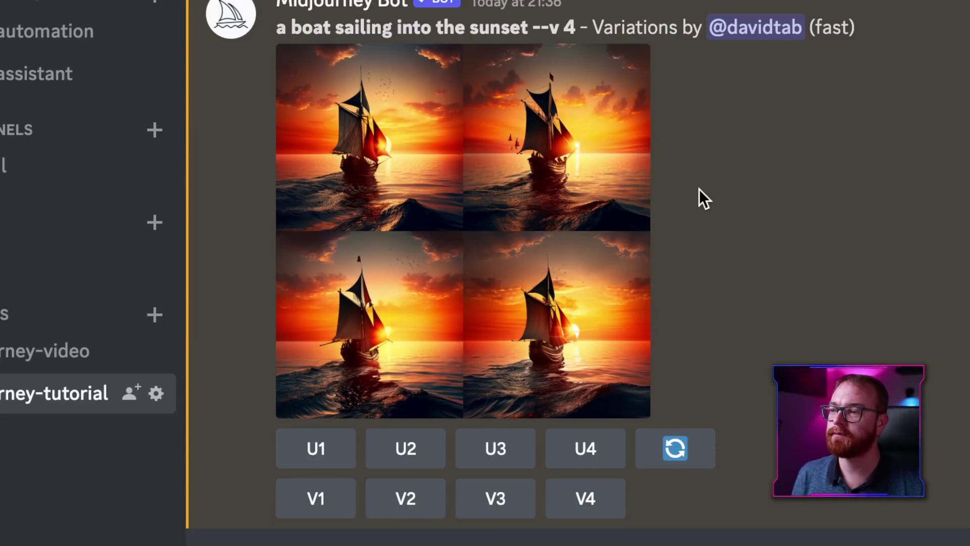
scroll(737, 169, up, 5)
scroll(736, 167, up, 3)
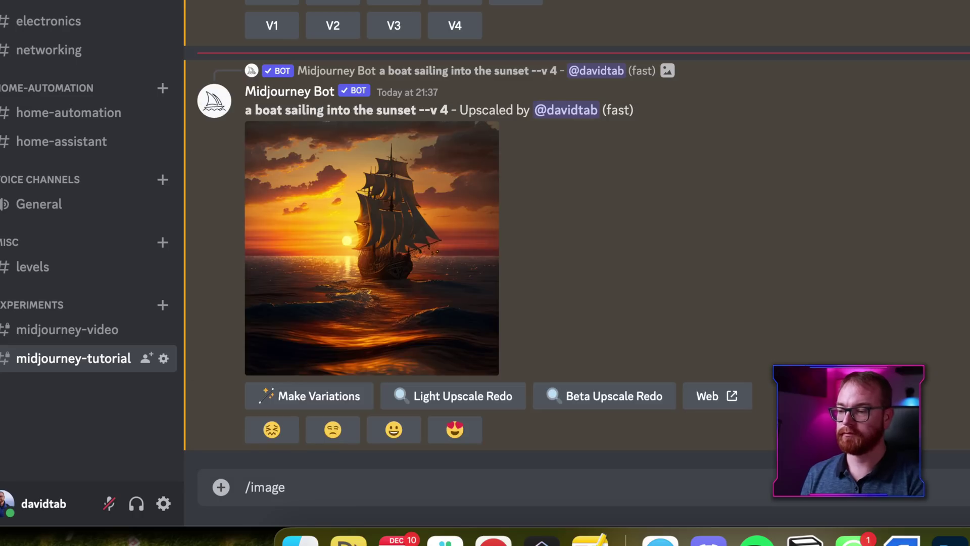
Submit the /imagine prompt 'a boat sailing into the sunset --no clouds'
key(BackSpace)
key(Tab)
text(a boat sailing into the sunset --no clouds)
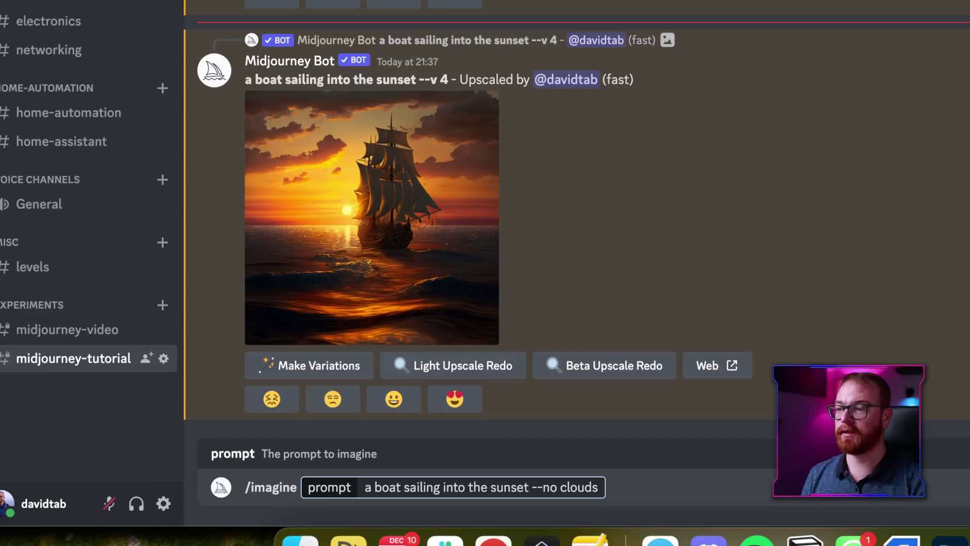
key(Return)
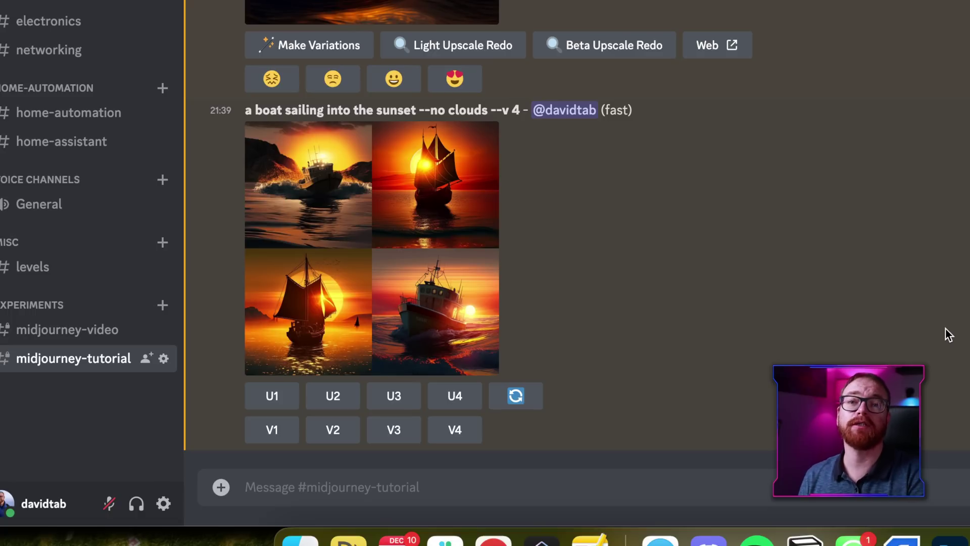
Submit the /imagine prompt 'a photo of a boat sailing into the sunset --no clouds'
text(/imagine)
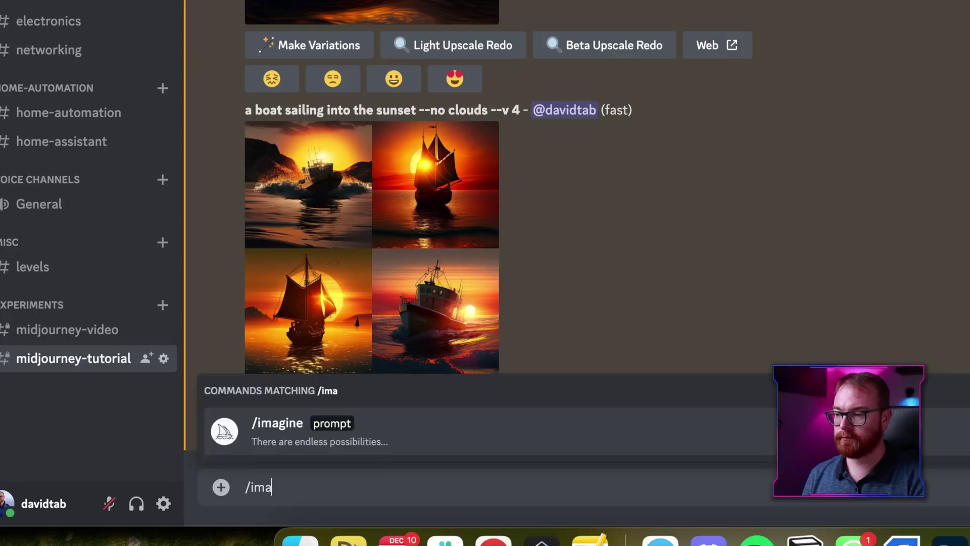
key(Tab)
text(a photo of a boat sailing into)
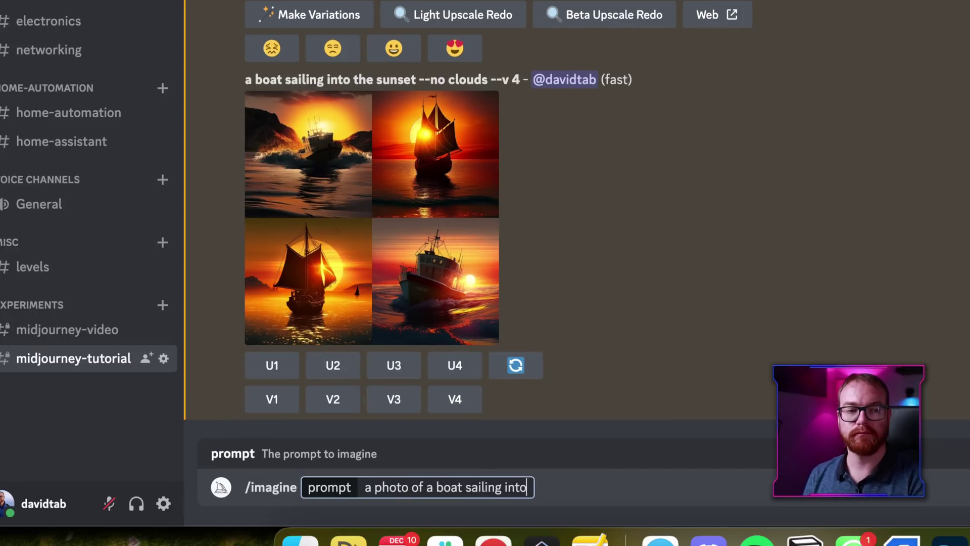
text( the sunset --no clouds)
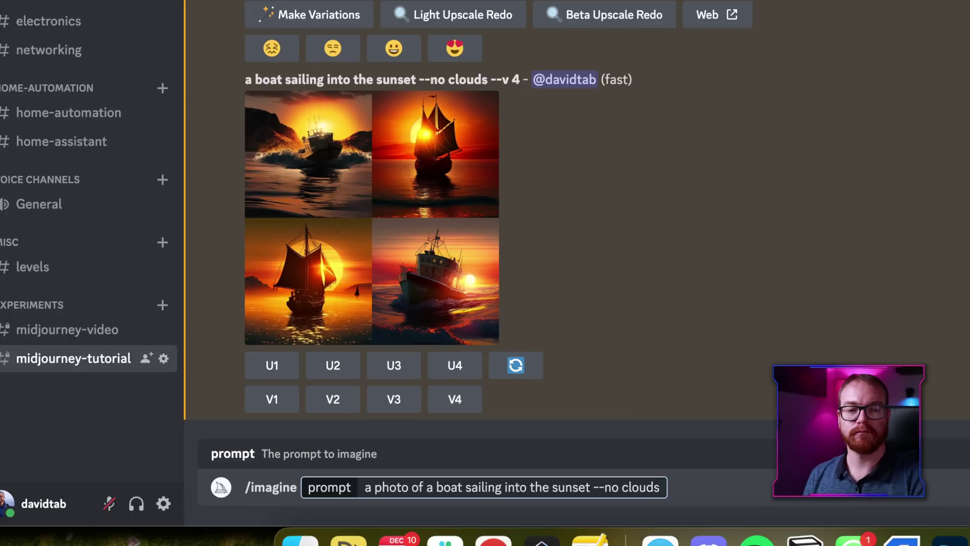
key(Return)
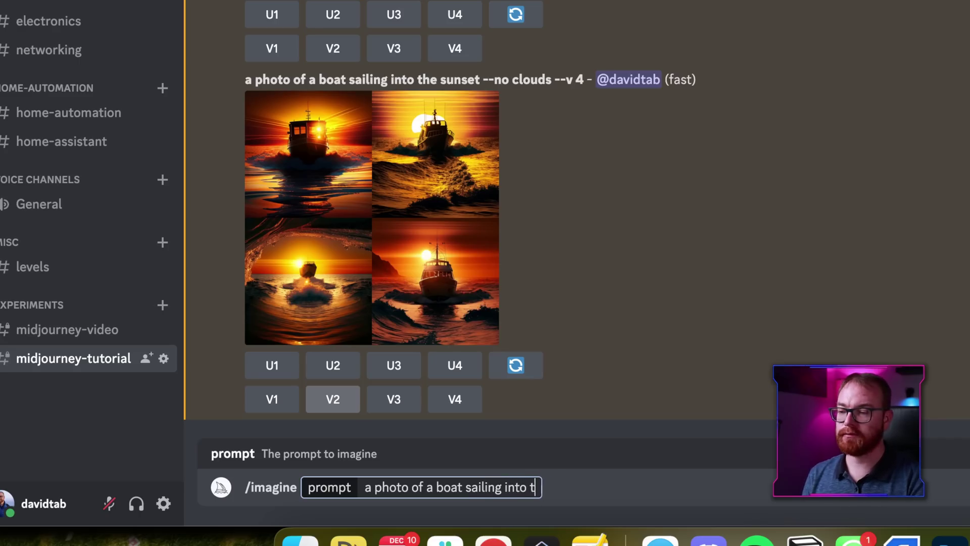
Send the boat prompt extended with ', ultrarealistic, 8k, 85mm, dslr --no clouds'
text(he sunset, ultrarealistic, 8)
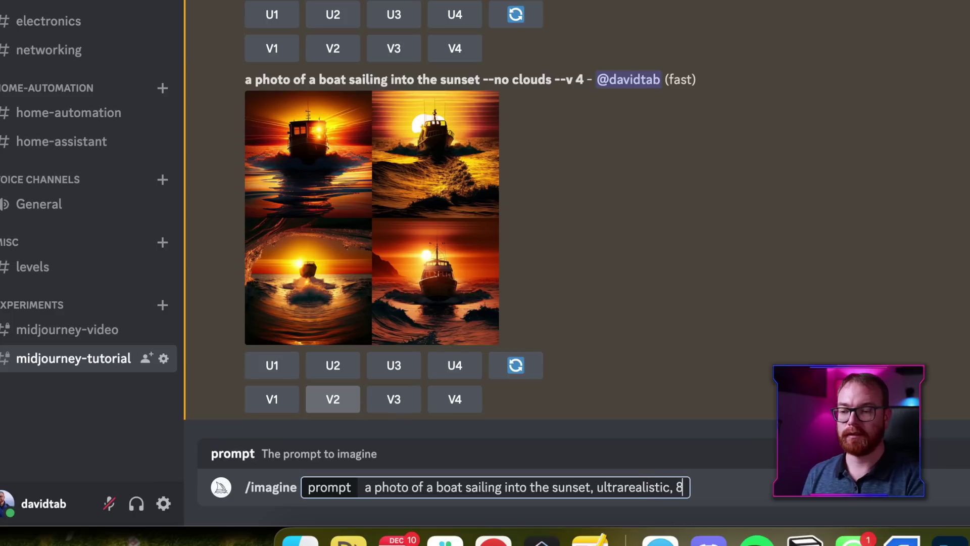
text(k, 85mm)
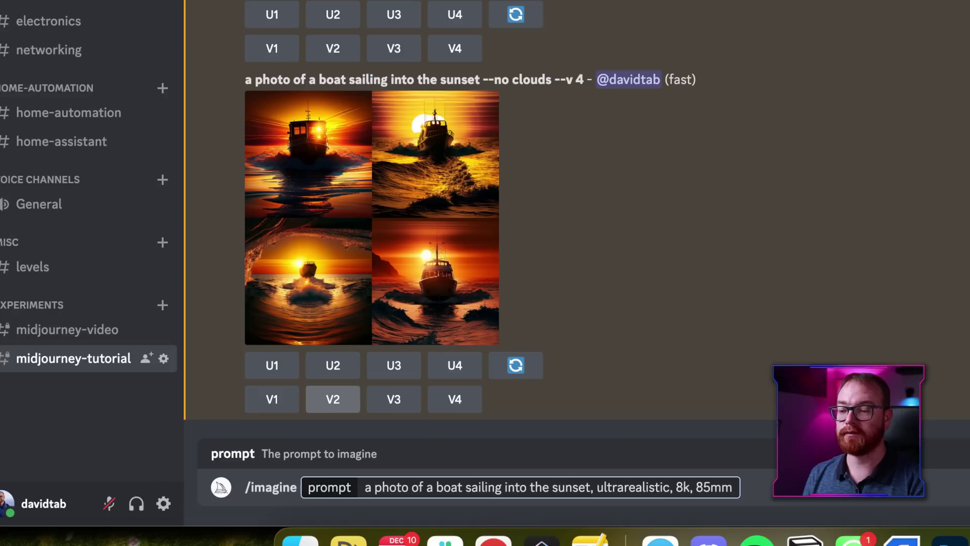
text(, dslr --)
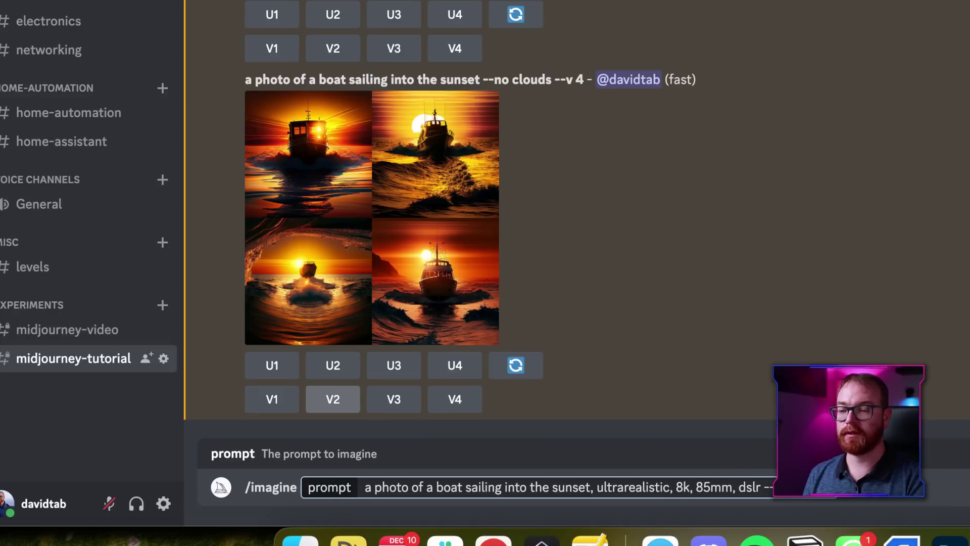
key(Return)
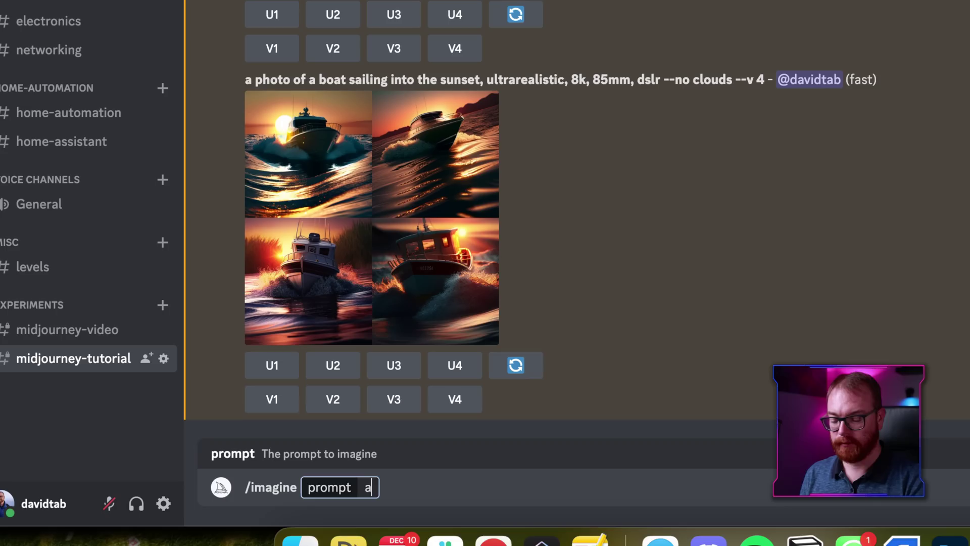
Submit 'a sketch of a boat sailing into the sunset, leonardo davinci style, 8k --no clouds'
text(sketch of)
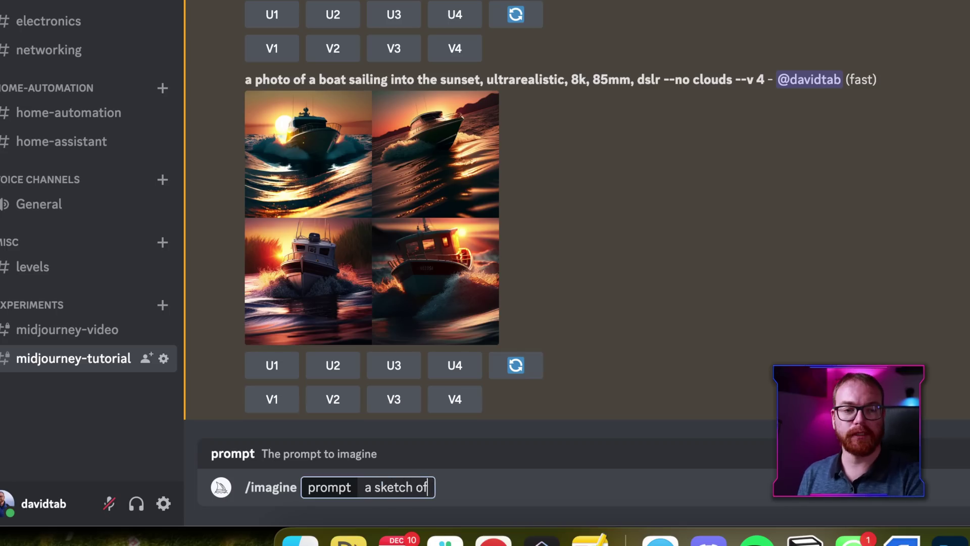
text( a boat sailing )
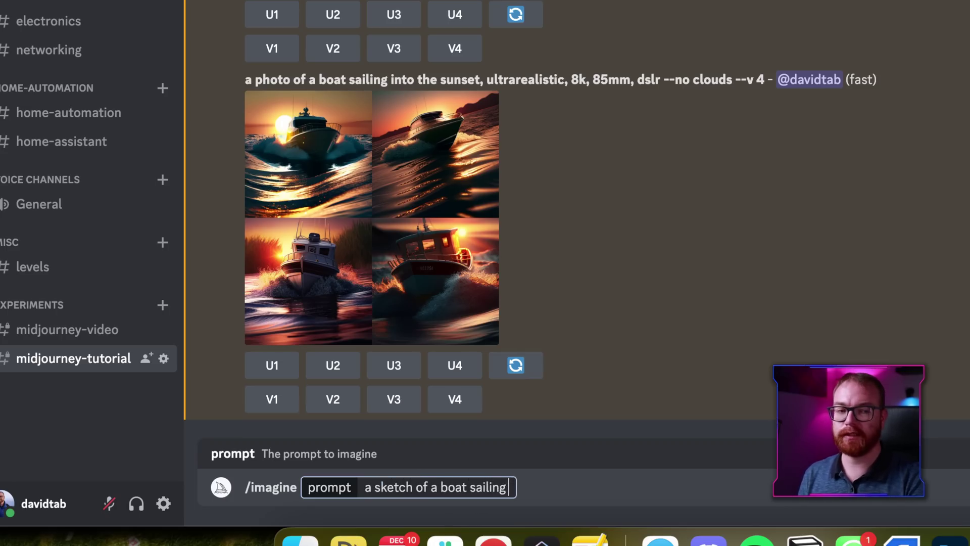
text(into the sunset, leonardo davinci style, 8k --no)
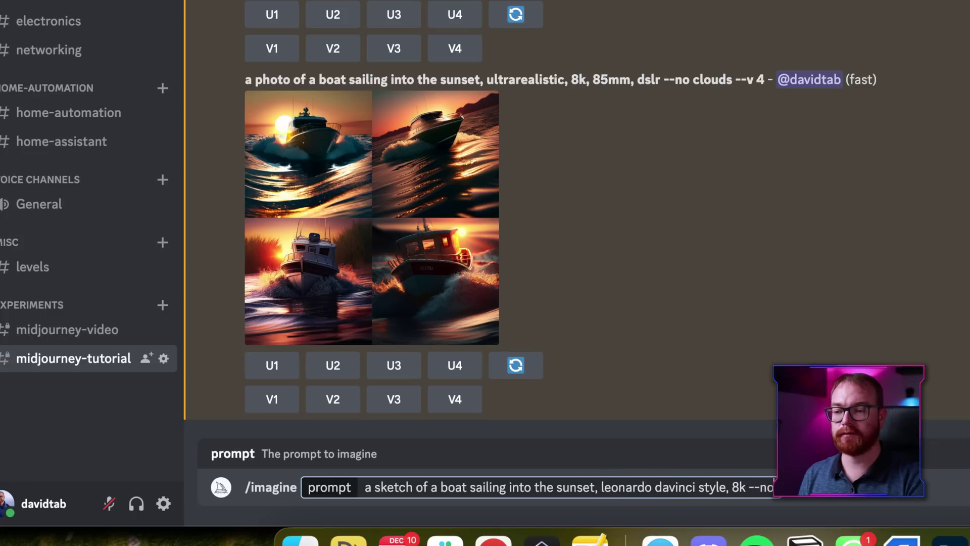
key(Return)
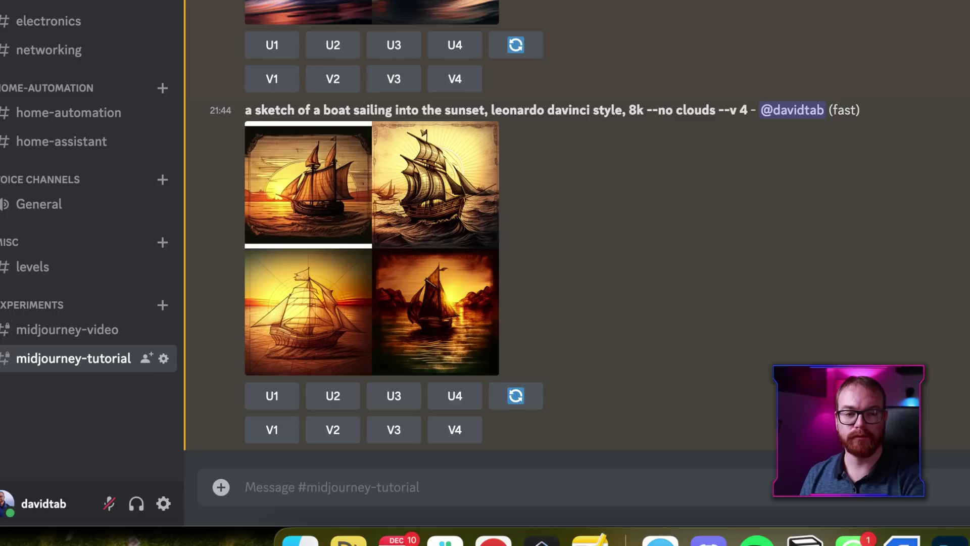
text(/)
key(BackSpace)
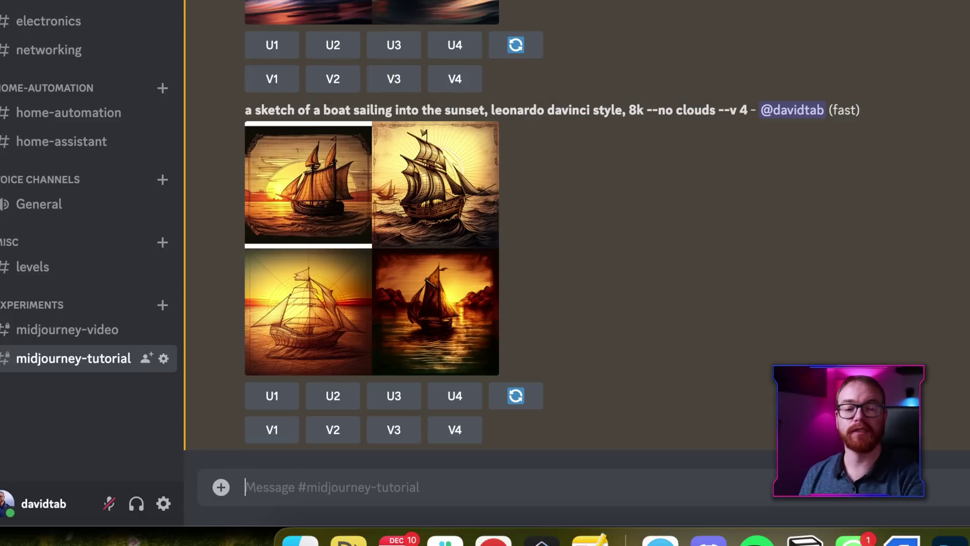
Submit the /imagine prompt 'a leonardo davinci sketch of superman'
text(/imag)
key(Tab)
text(a leonardo davinci sketch of superman)
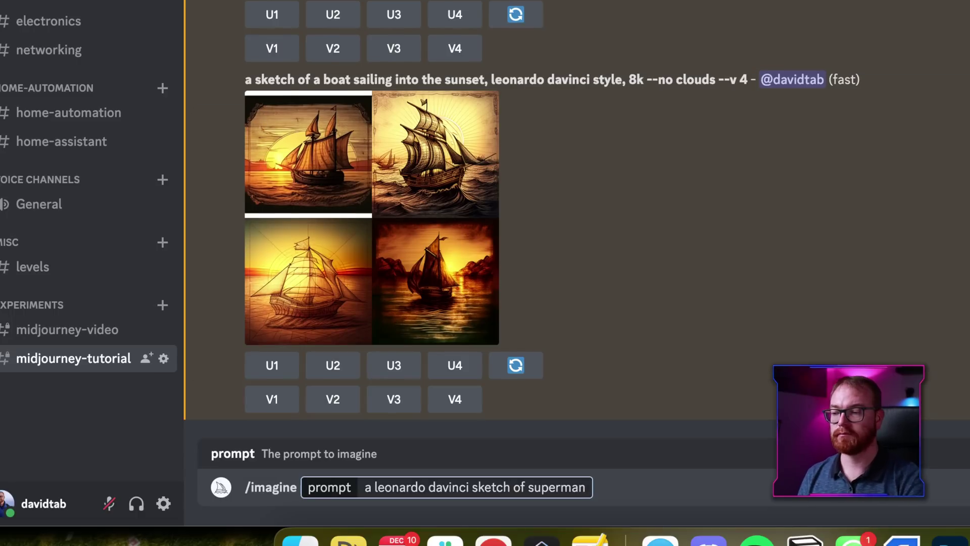
key(Return)
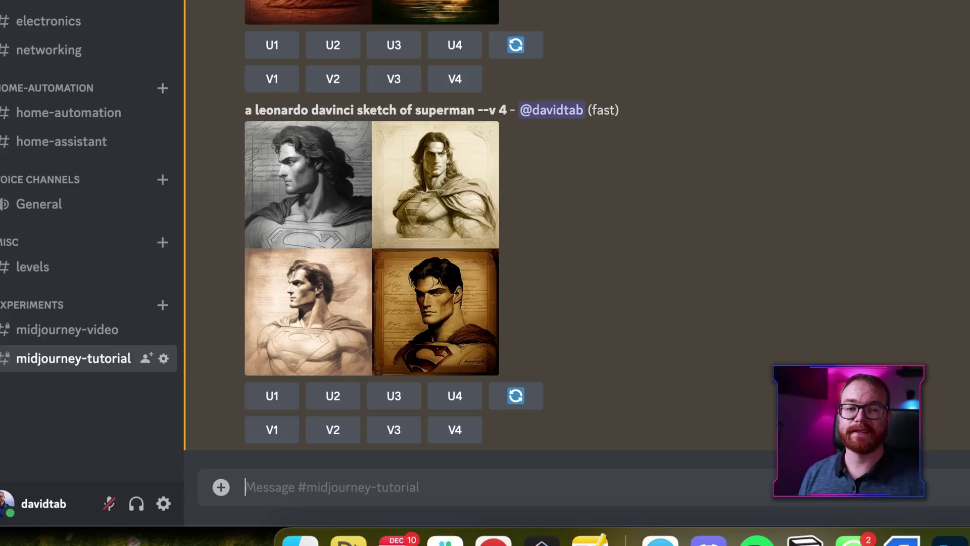
Submit the /imagine prompt 'homer simpsons, van gogh starry night style'
text(/prom)
key(BackSpace)
key(BackSpace)
key(BackSpace)
key(BackSpace)
key(Return)
text(homer simpsons, van gogh starry night style)
key(Return)
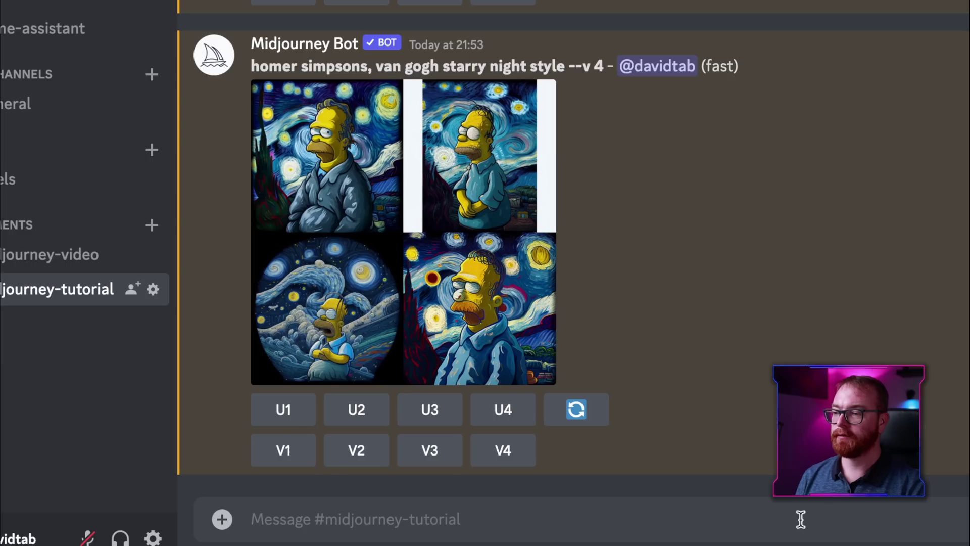
Submit 'homer simpsons, van gogh starry night style, unreal engine' via /imagine
text(/i)
key(Tab)
text(h)
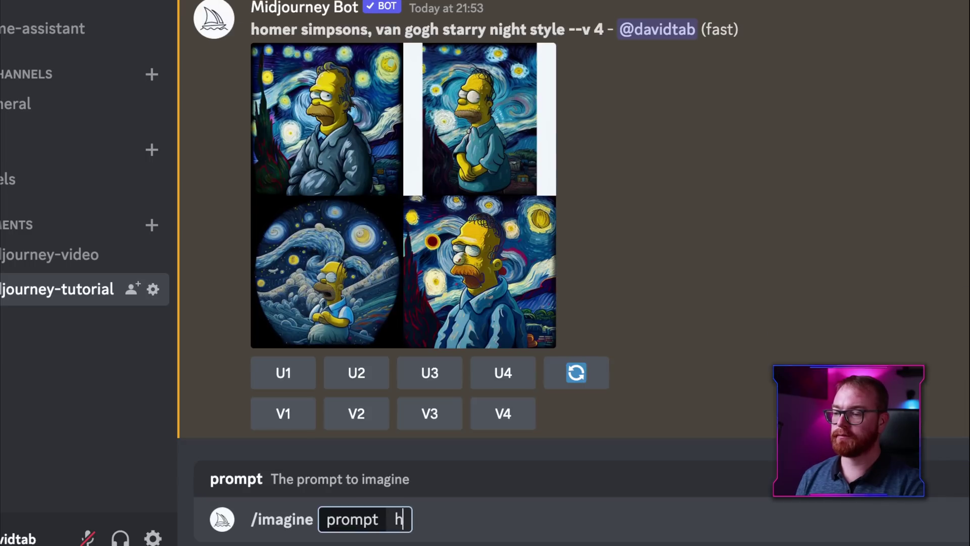
text(omer simpsons, van gogh starry night style, unreal engine)
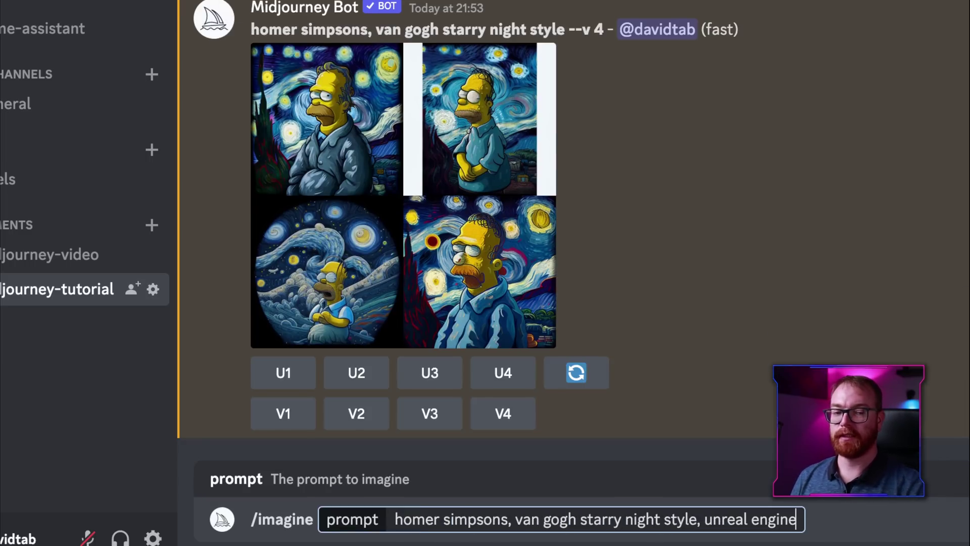
key(Return)
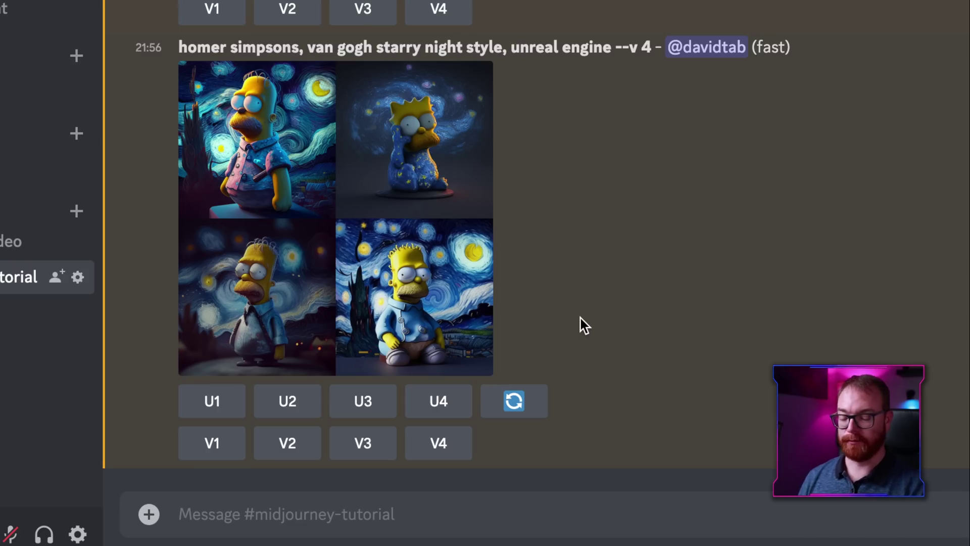
Submit an /imagine prompt casting an actor as terminator, with 'dramatic light, lightning'
text(/)
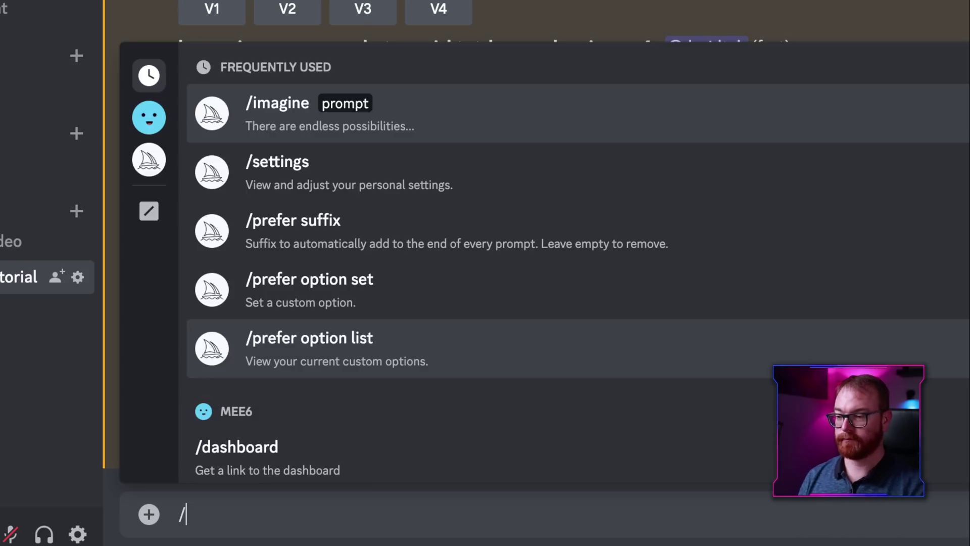
text(imag)
key(BackSpace)
key(BackSpace)
text(mag)
key(Tab)
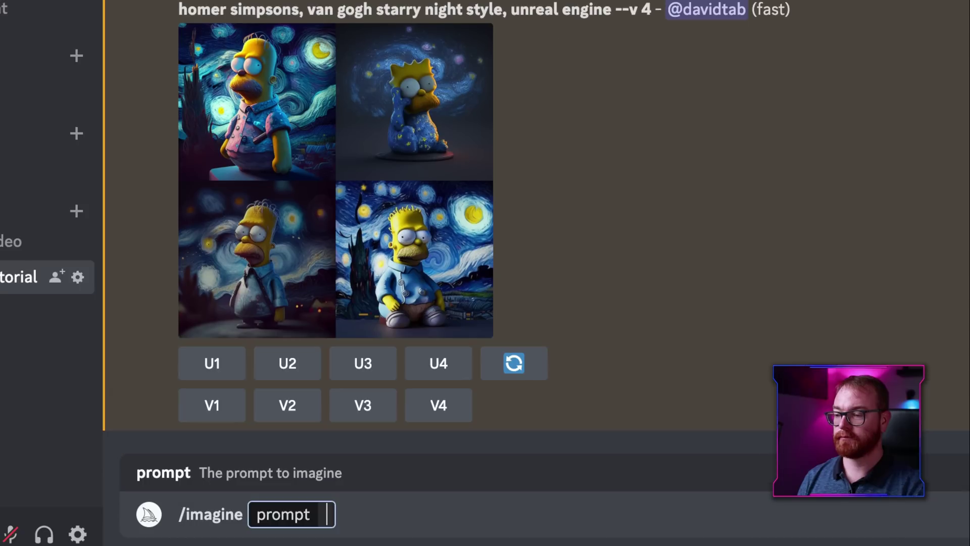
text(brad pitt)
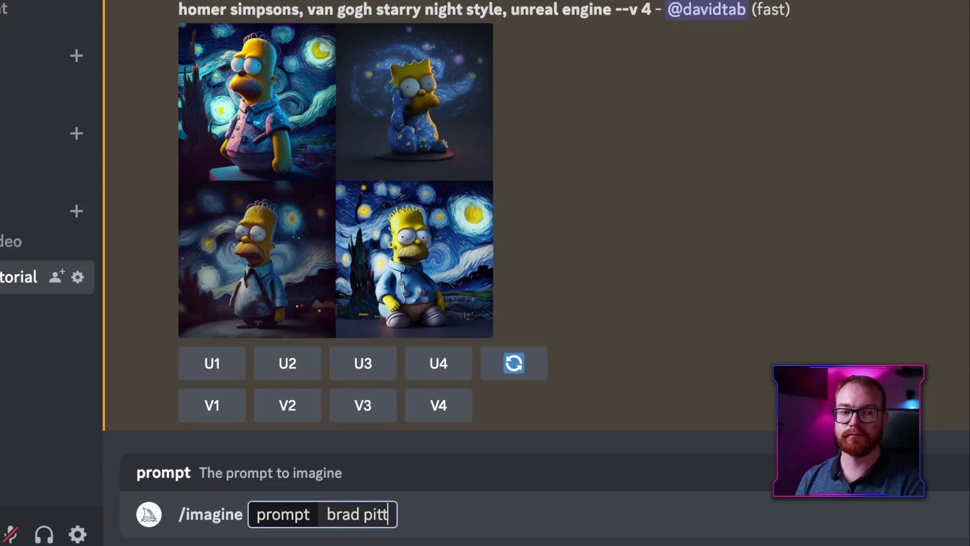
text( as terminator, dramatic light, lightning)
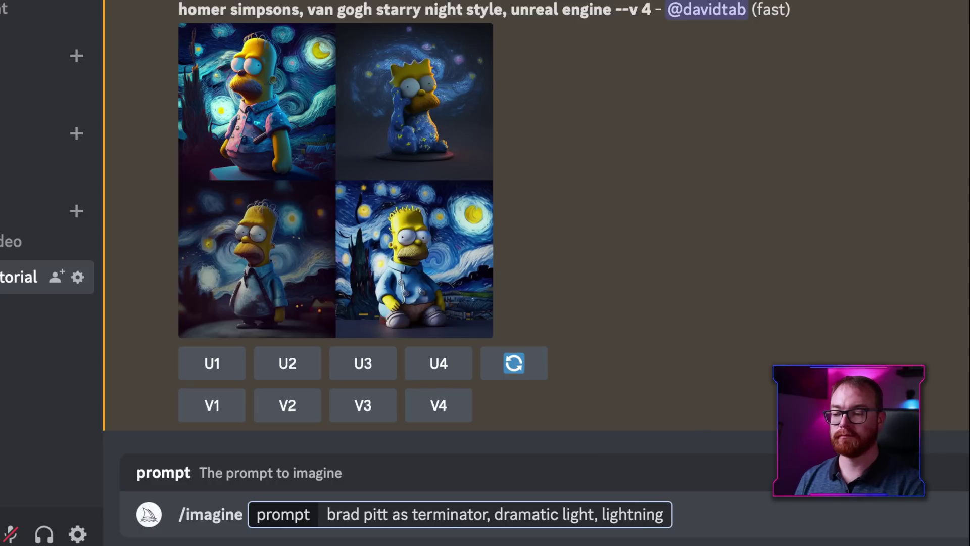
key(Return)
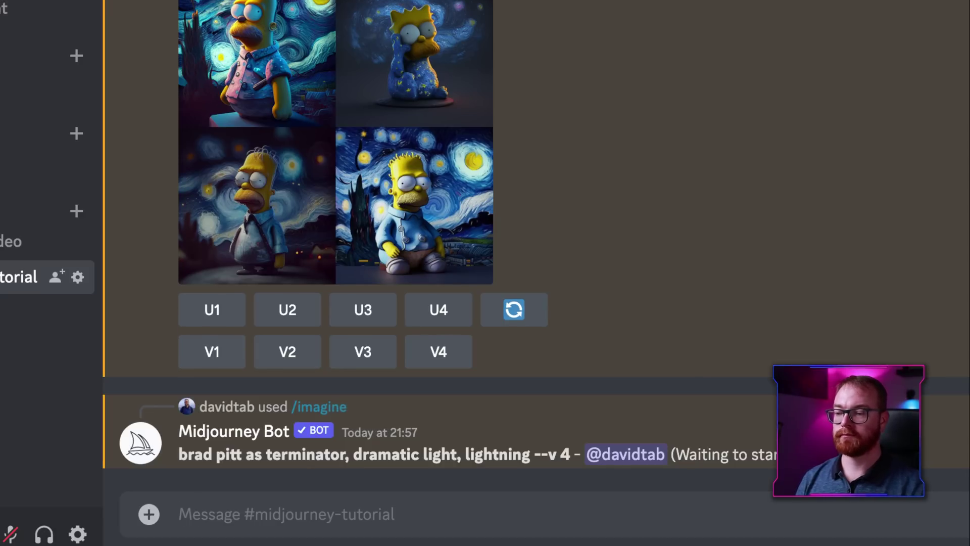